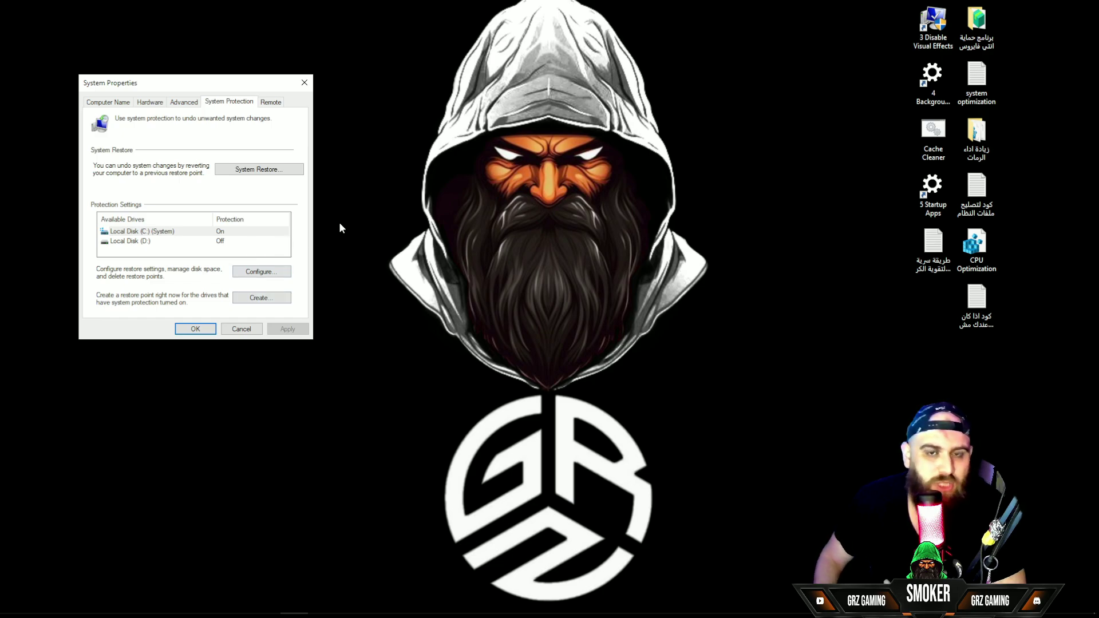
# Step: Create a restore point described as "smoker" for the protected system drive C:, and close System Properties
pyautogui.click(140, 232)
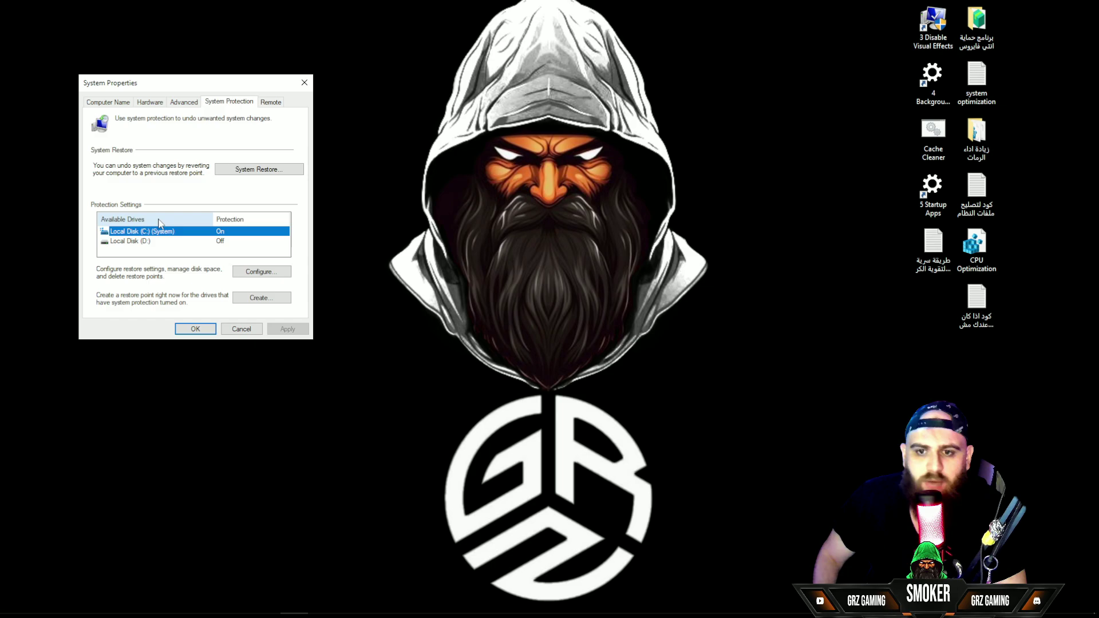
pyautogui.click(253, 299)
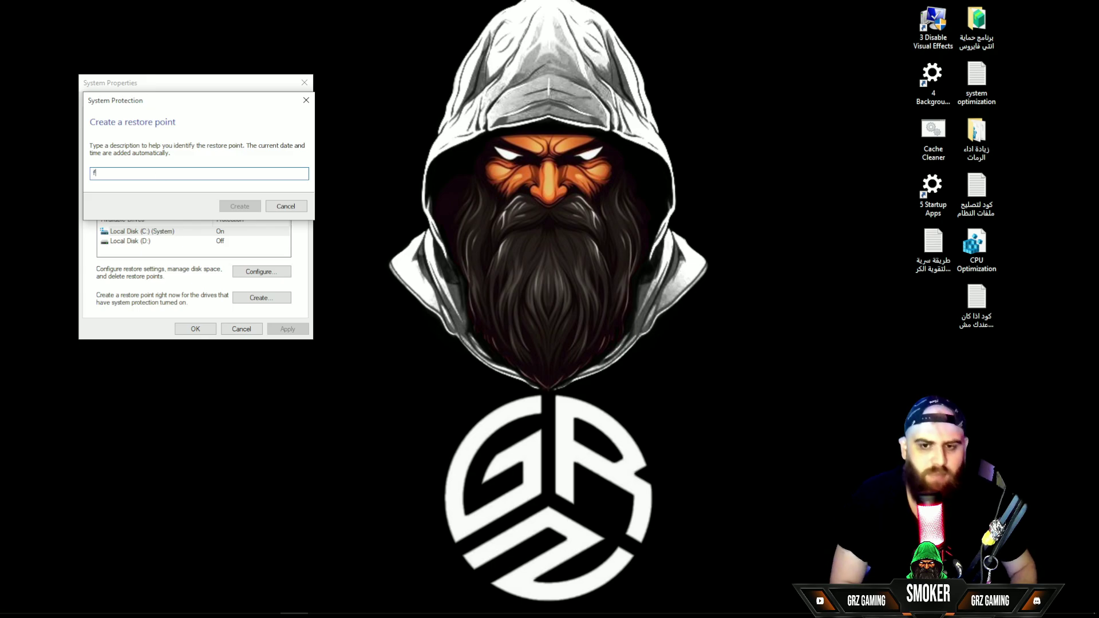
pyautogui.press('BackSpace')
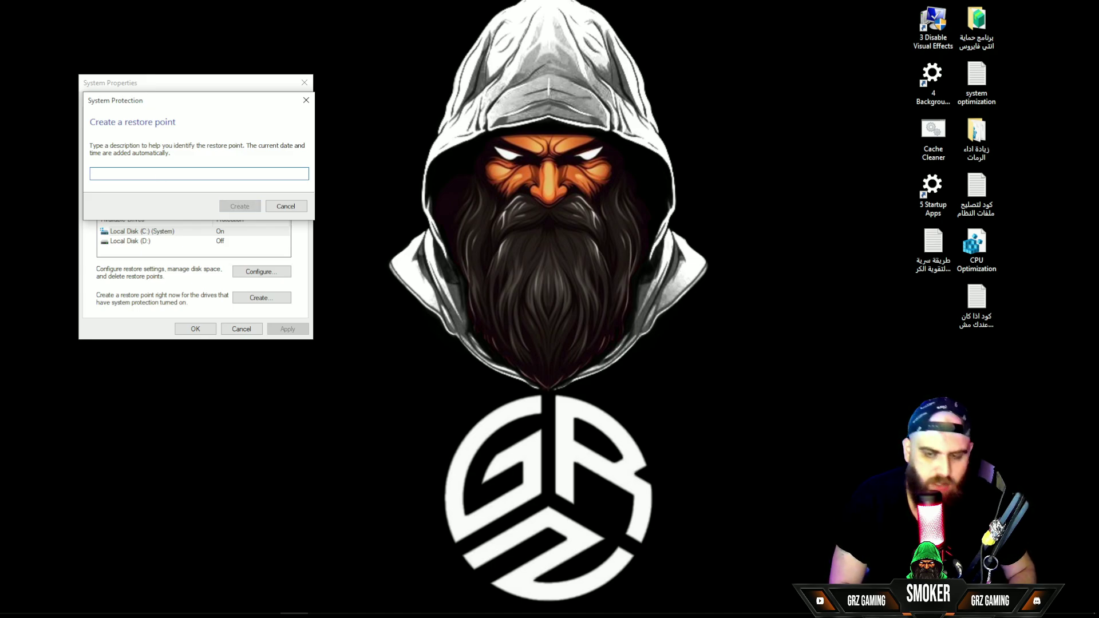
pyautogui.write('as')
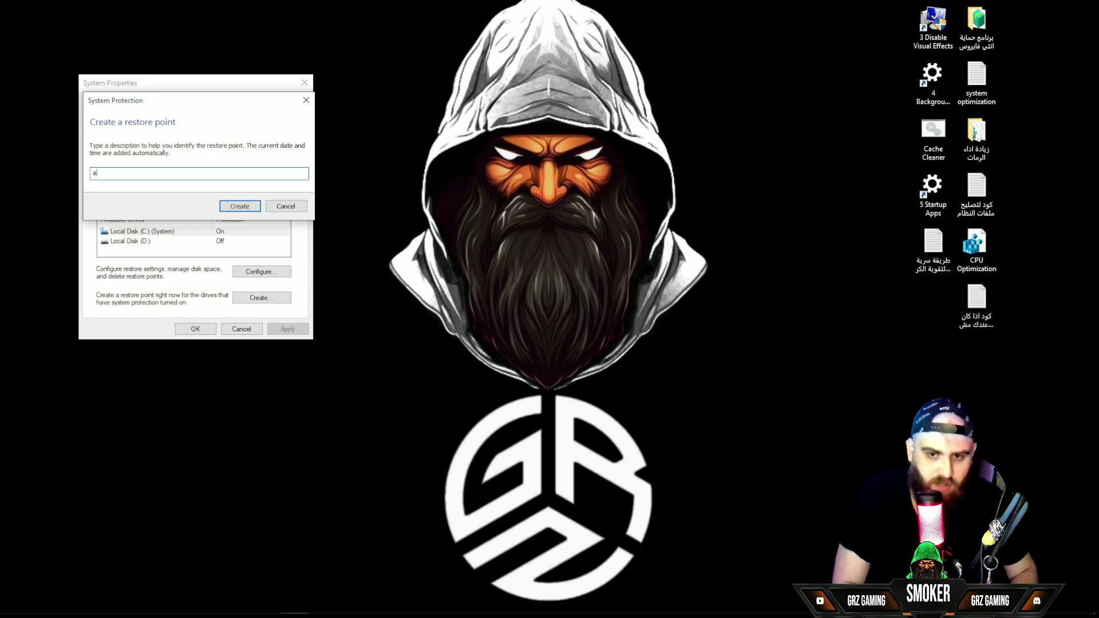
pyautogui.press('BackSpace')
pyautogui.press('BackSpace')
pyautogui.write('smoker')
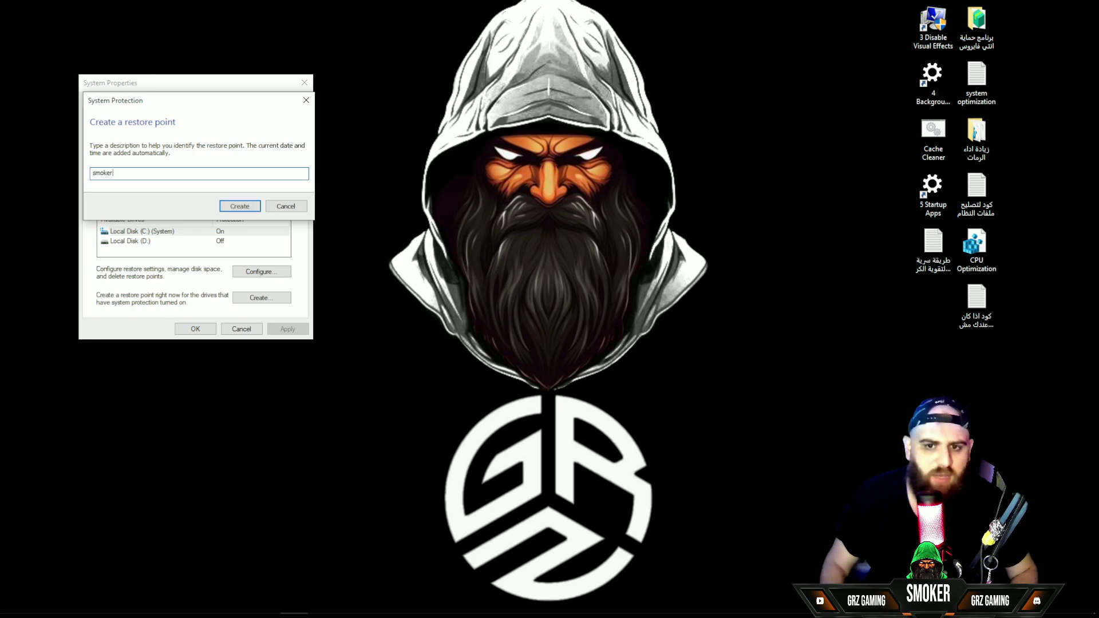
pyautogui.click(240, 206)
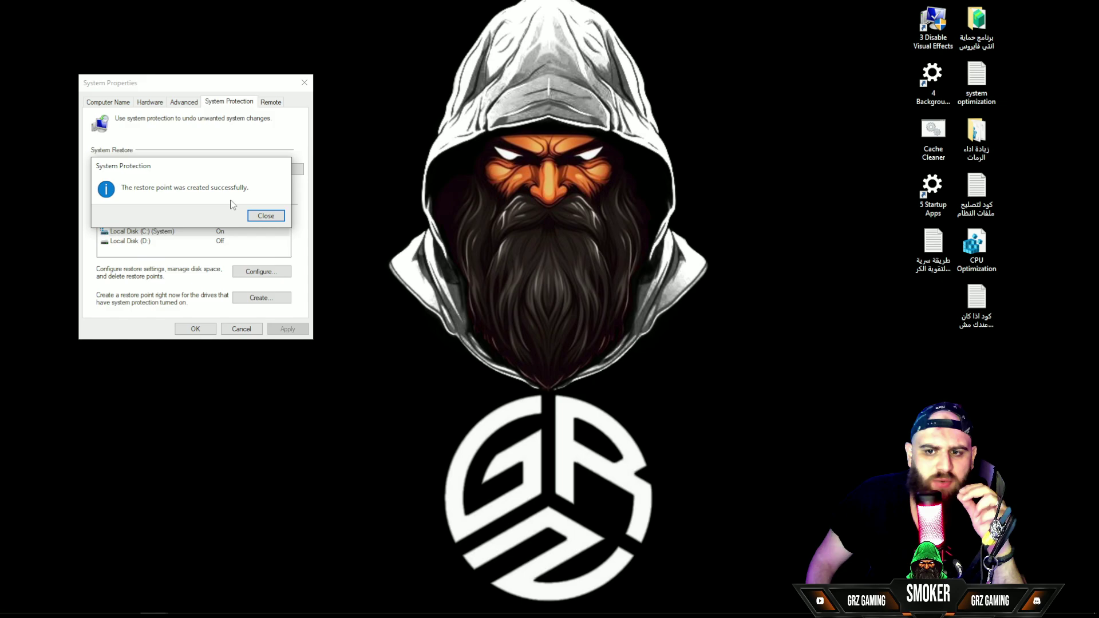
pyautogui.click(266, 216)
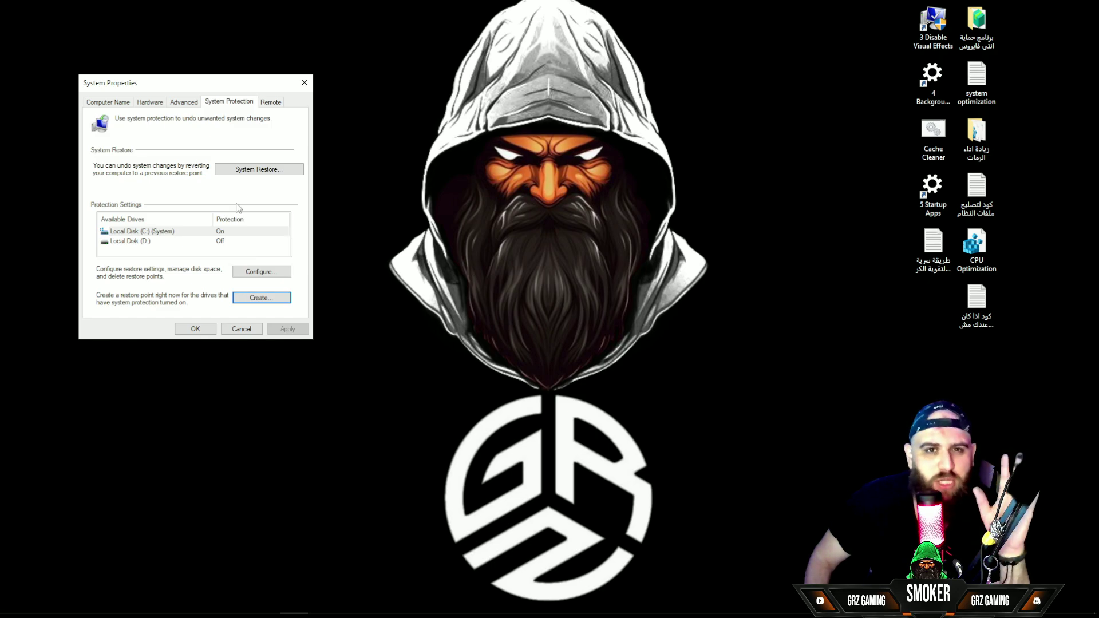
pyautogui.click(196, 329)
pyautogui.rightClick(306, 197)
pyautogui.click(332, 230)
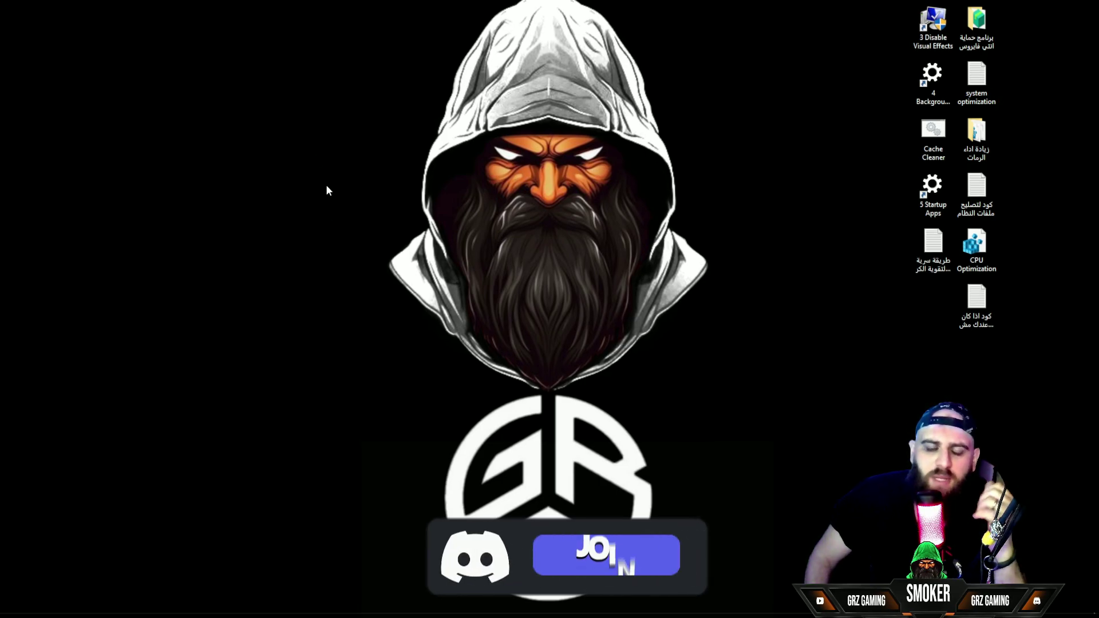
# Step: Open Task Manager, examine the CPU and GPU performance graphs, and close it
pyautogui.rightClick(551, 604)
pyautogui.click(595, 557)
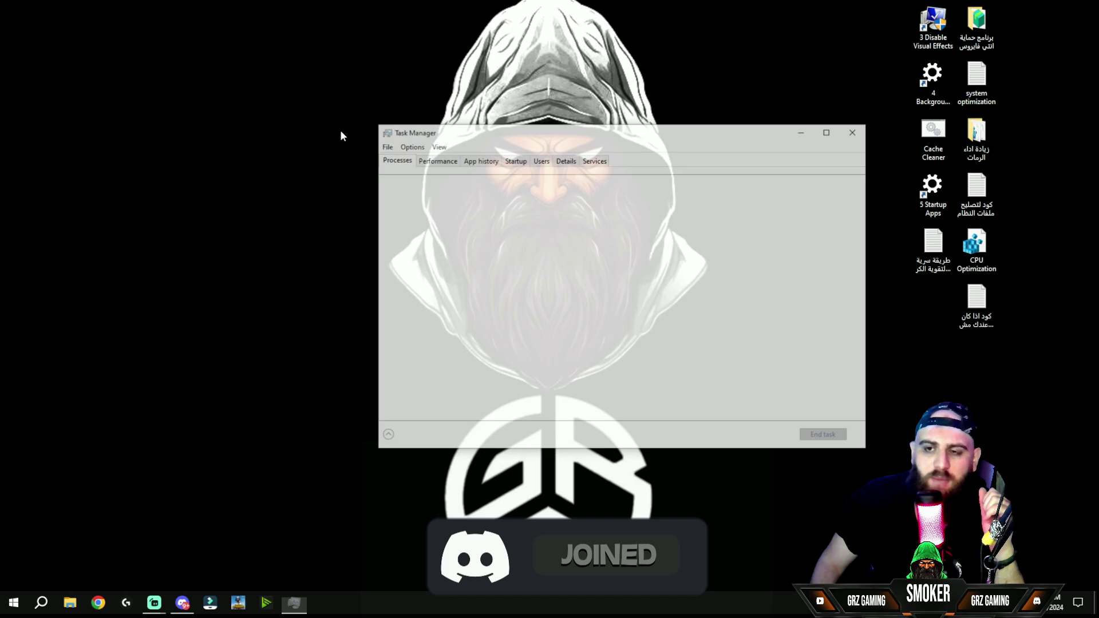
pyautogui.click(436, 160)
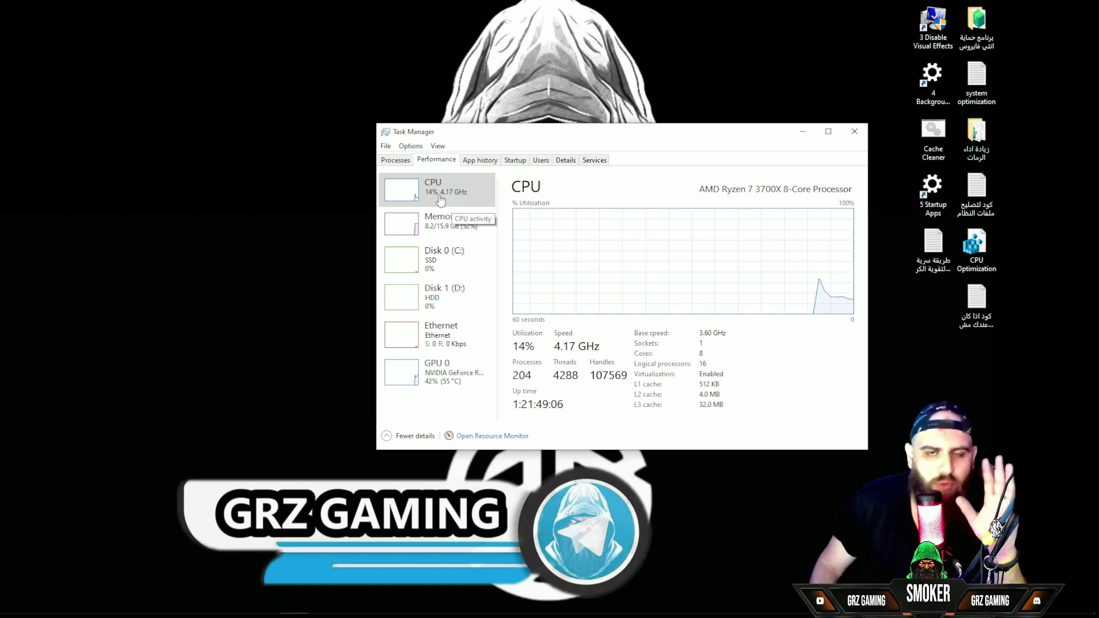
pyautogui.click(452, 375)
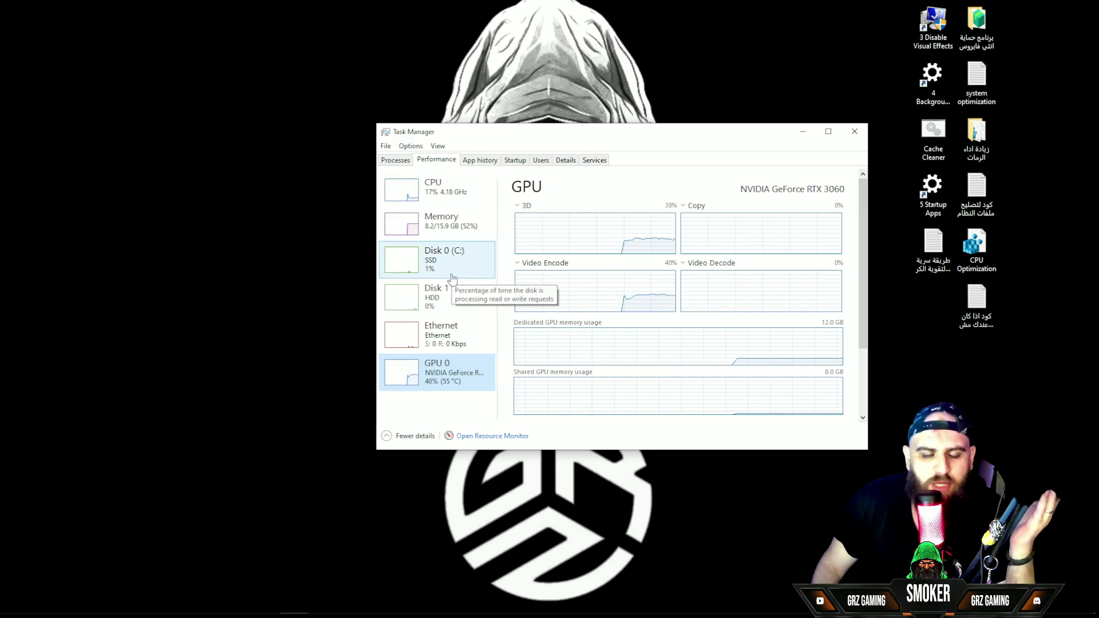
pyautogui.click(854, 131)
# Step: Open Event Viewer and expand the Windows Logs group
pyautogui.press('super+s')
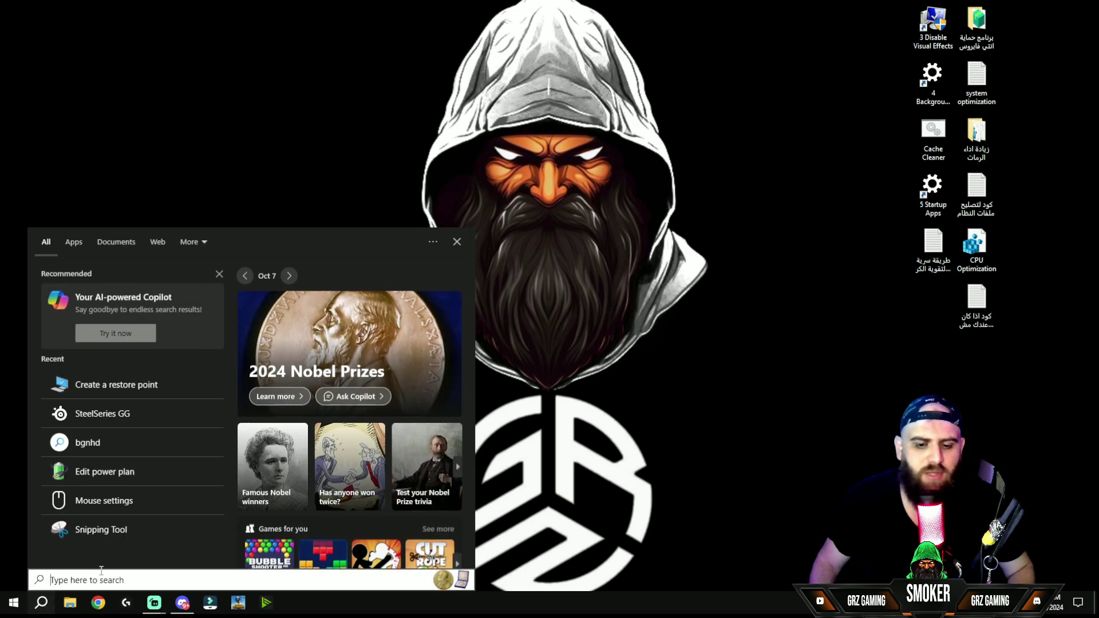
pyautogui.write('ev')
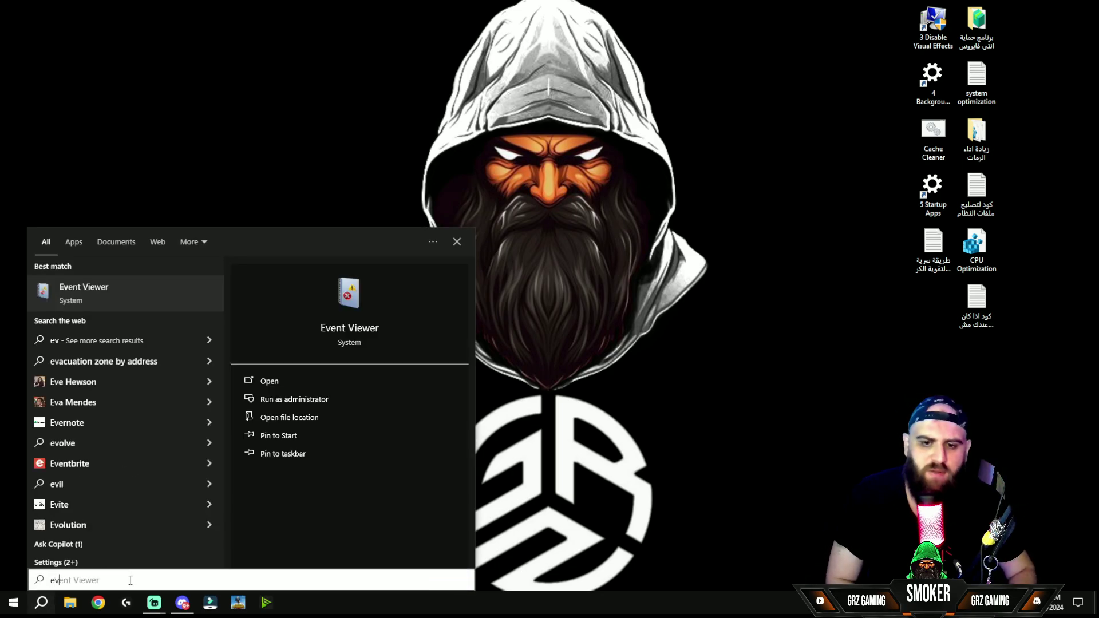
pyautogui.click(83, 302)
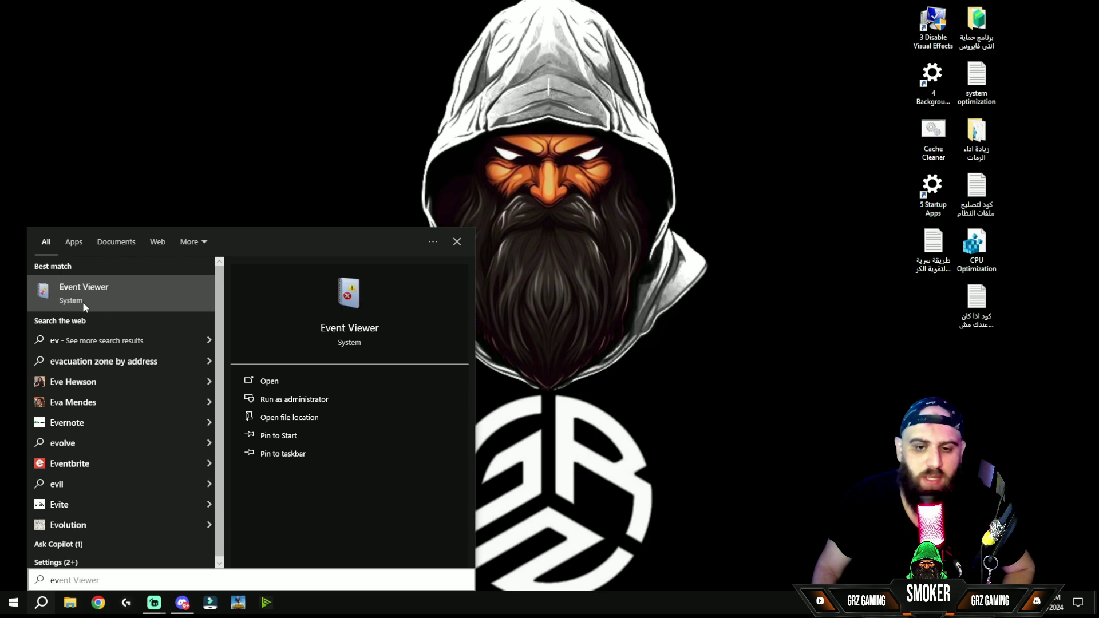
pyautogui.click(312, 161)
# Step: Clear the Application log in Windows Logs without saving its contents
pyautogui.click(358, 170)
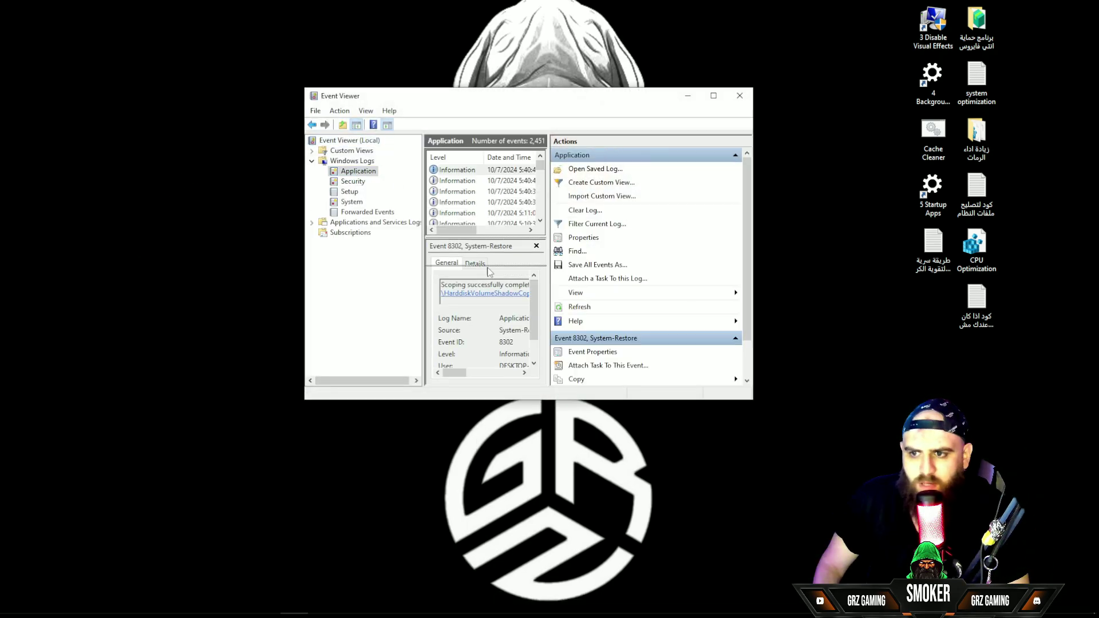
pyautogui.moveTo(548, 214); pyautogui.dragTo(665, 216)
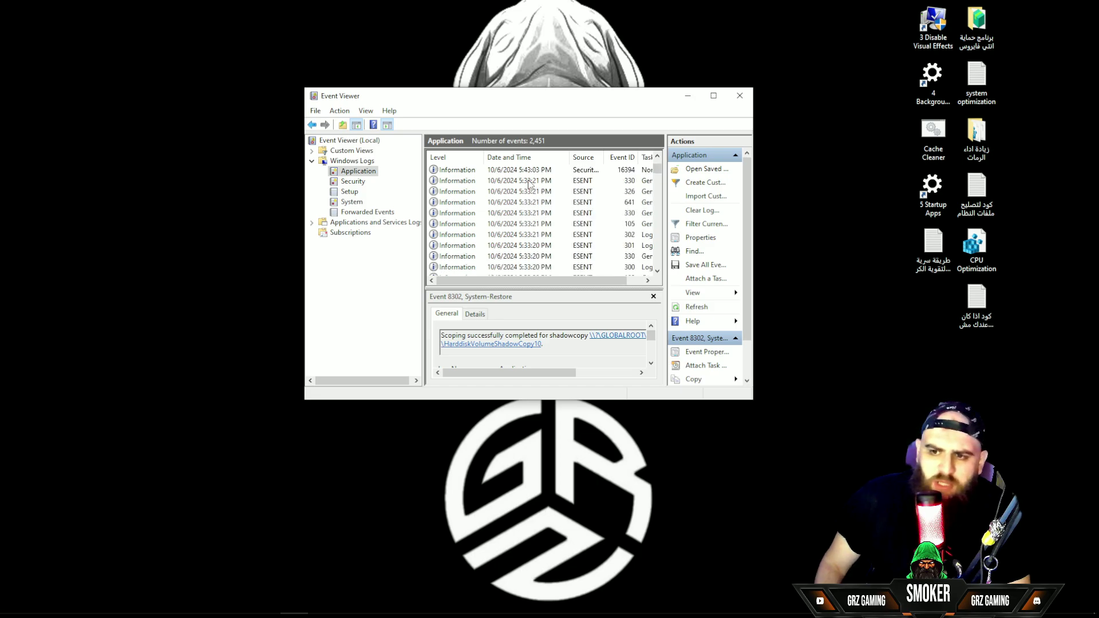
pyautogui.scroll(5, 560, 247)
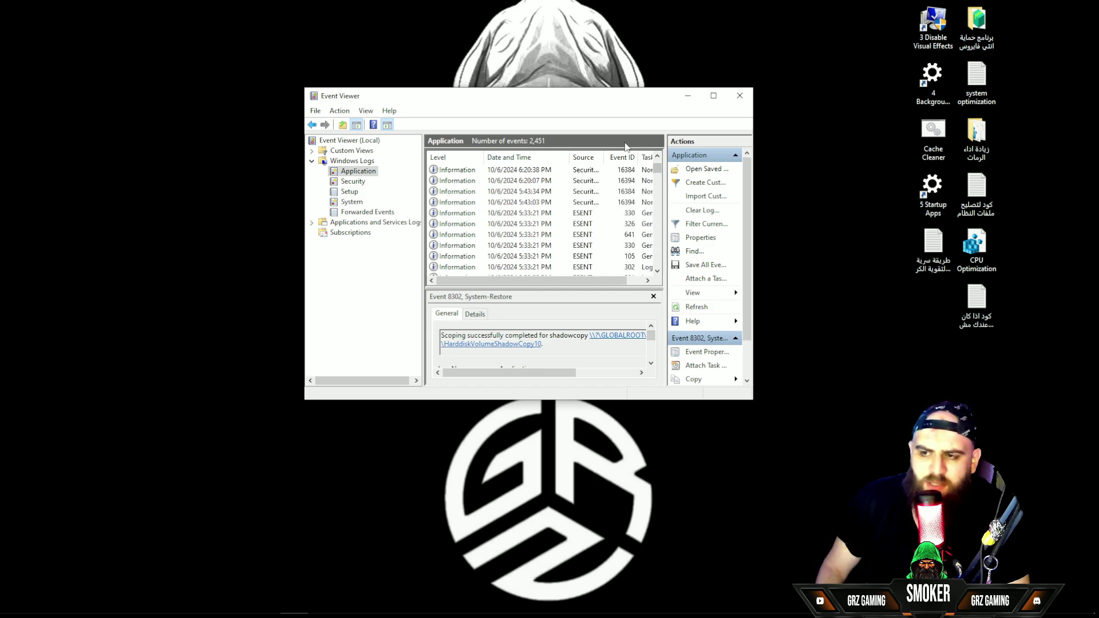
pyautogui.click(693, 213)
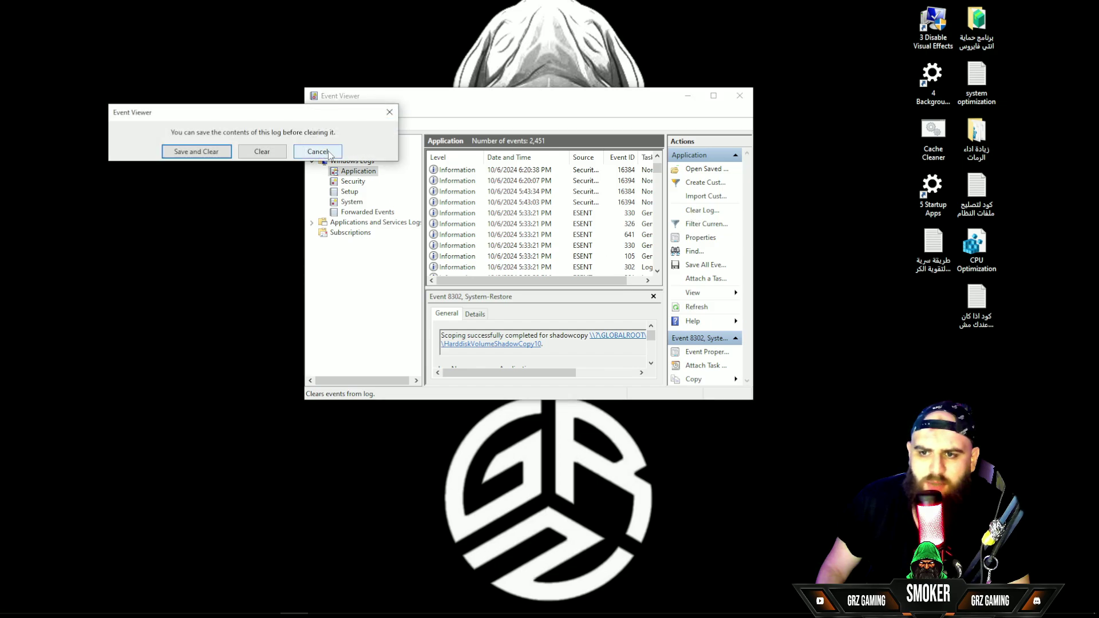
pyautogui.click(263, 152)
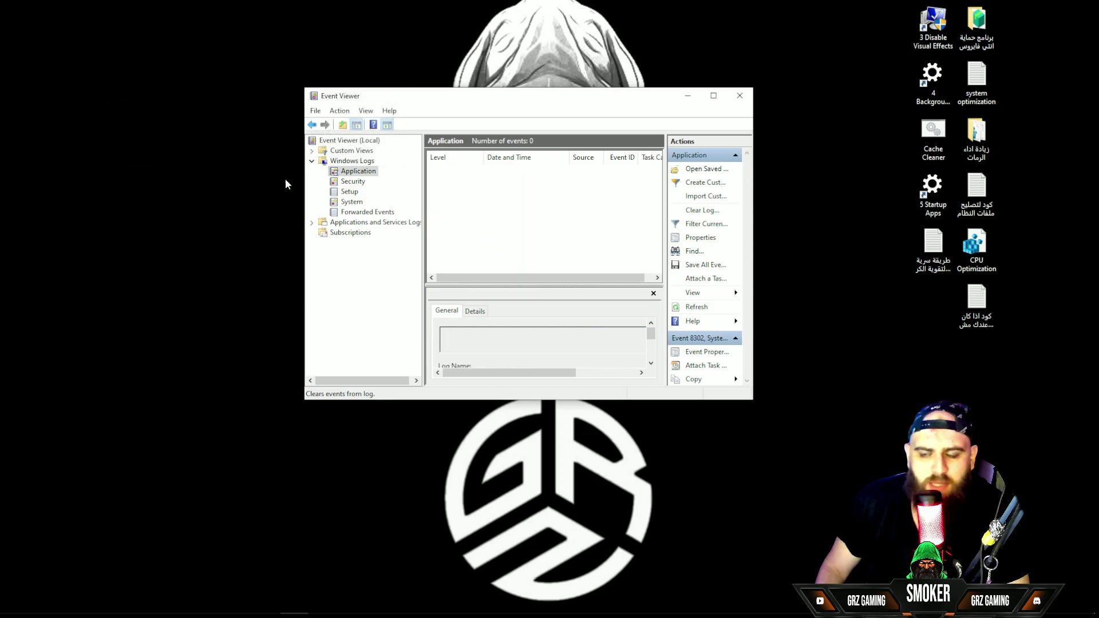
# Step: Clear the Security and Setup logs without saving their contents
pyautogui.click(352, 181)
pyautogui.click(702, 210)
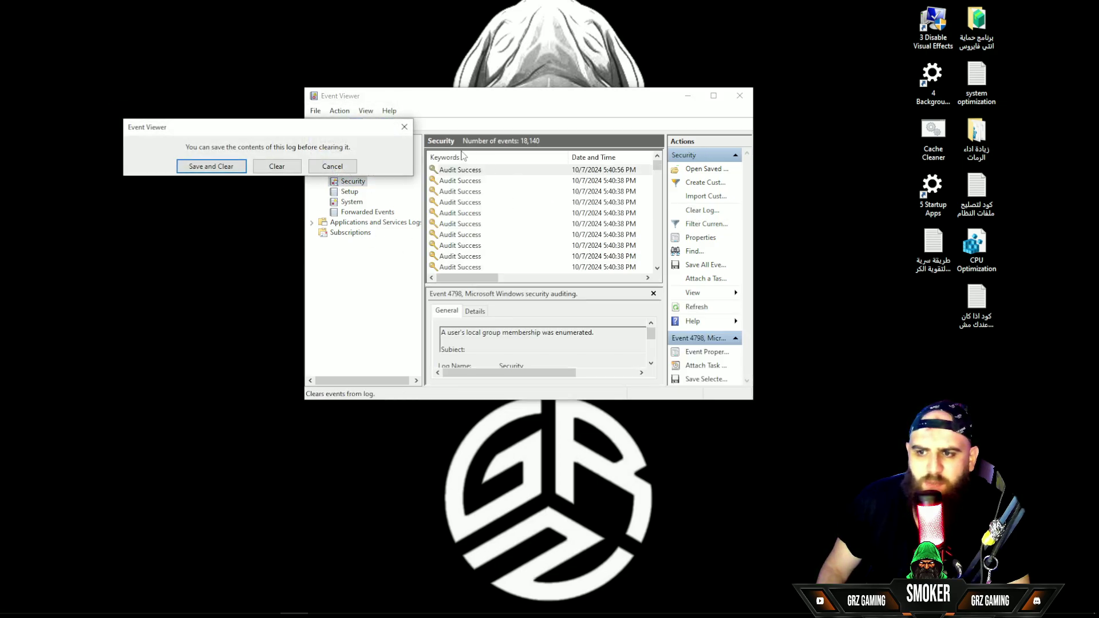
pyautogui.click(277, 166)
pyautogui.click(349, 192)
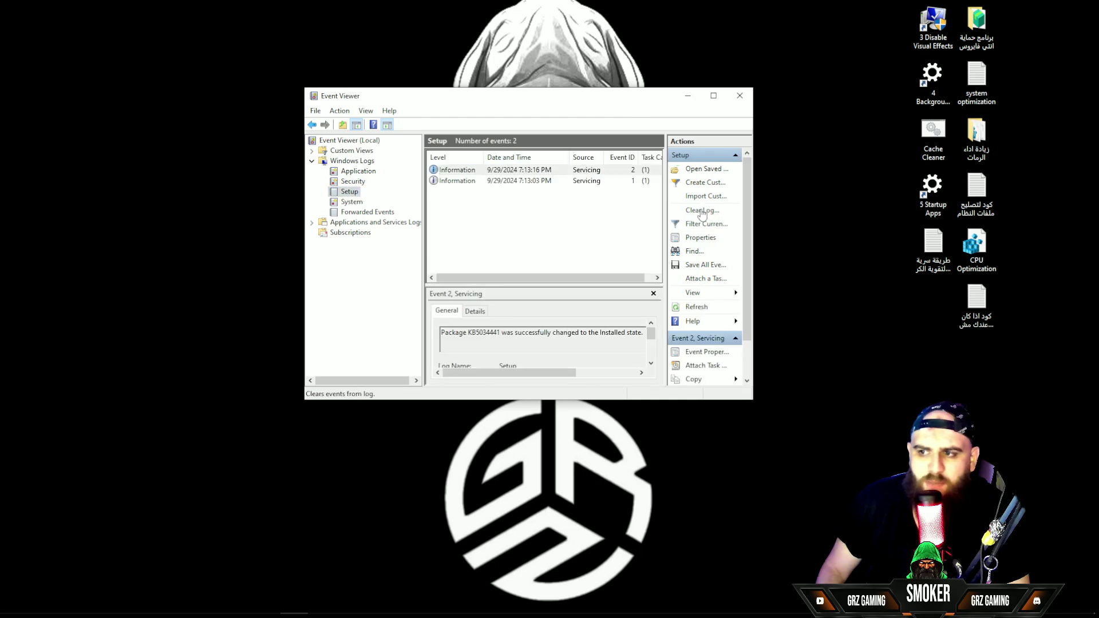
pyautogui.click(702, 210)
pyautogui.click(291, 182)
# Step: Clear the System log without saving its contents, and close Event Viewer after checking Forwarded Events
pyautogui.click(352, 201)
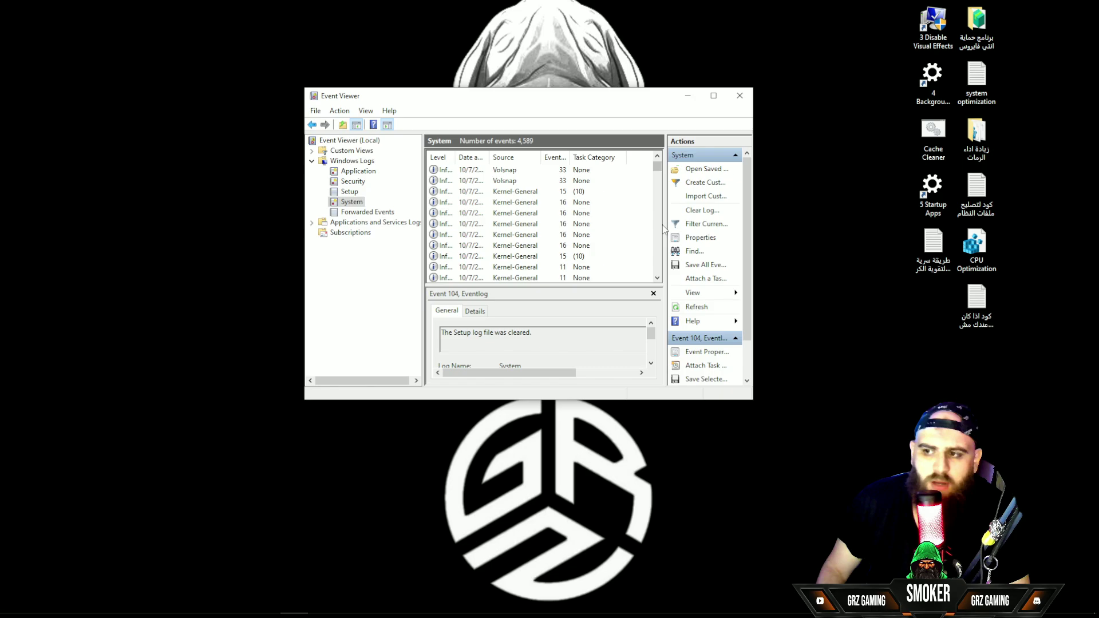
pyautogui.click(702, 210)
pyautogui.click(321, 196)
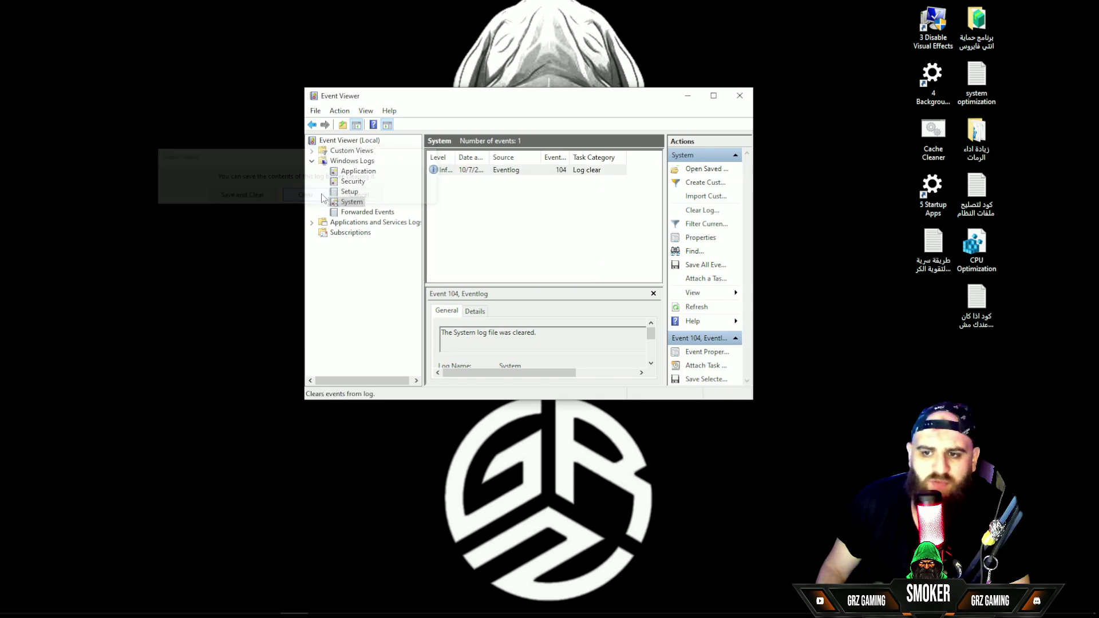
pyautogui.click(356, 213)
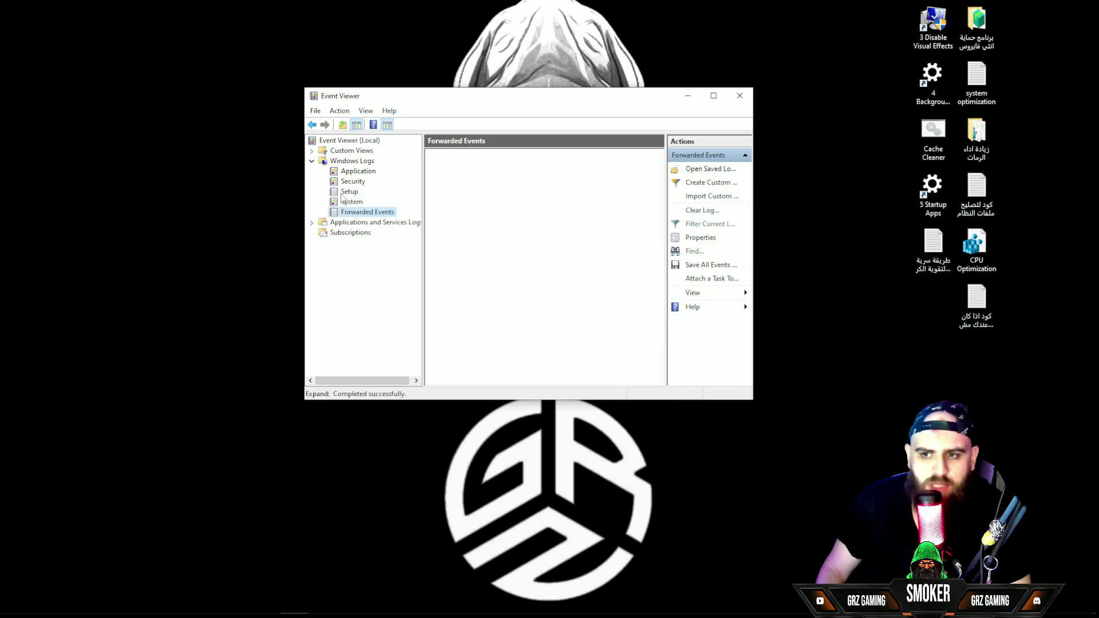
pyautogui.click(739, 95)
pyautogui.rightClick(478, 604)
pyautogui.click(815, 389)
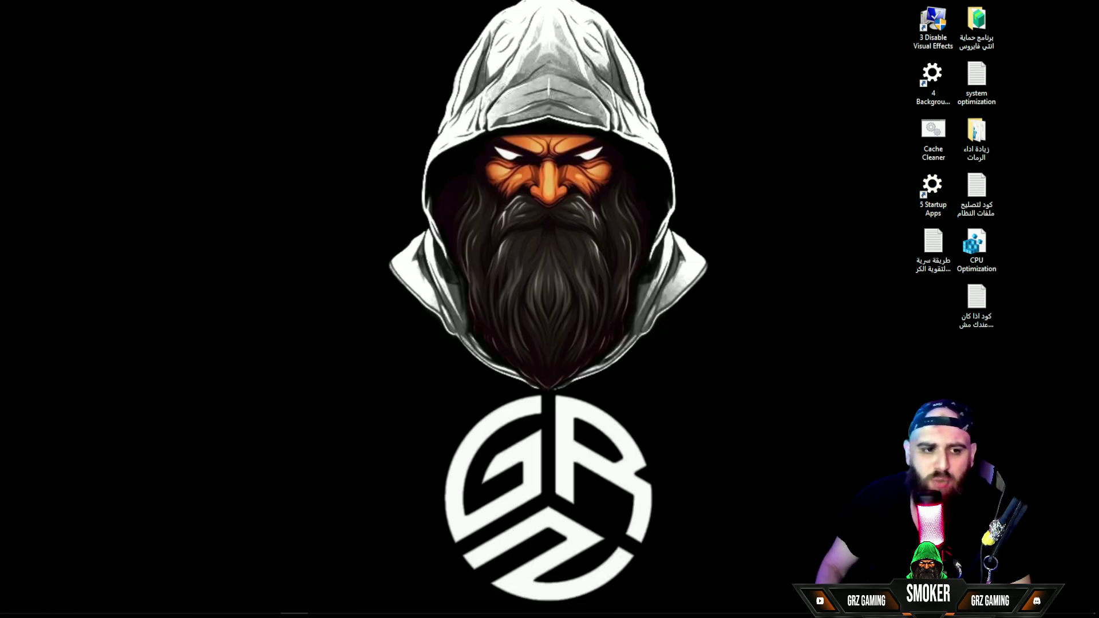
# Step: Review the Startup apps list for each app's on/off state and impact rating, and close Settings
pyautogui.scroll(-2, 500, 229)
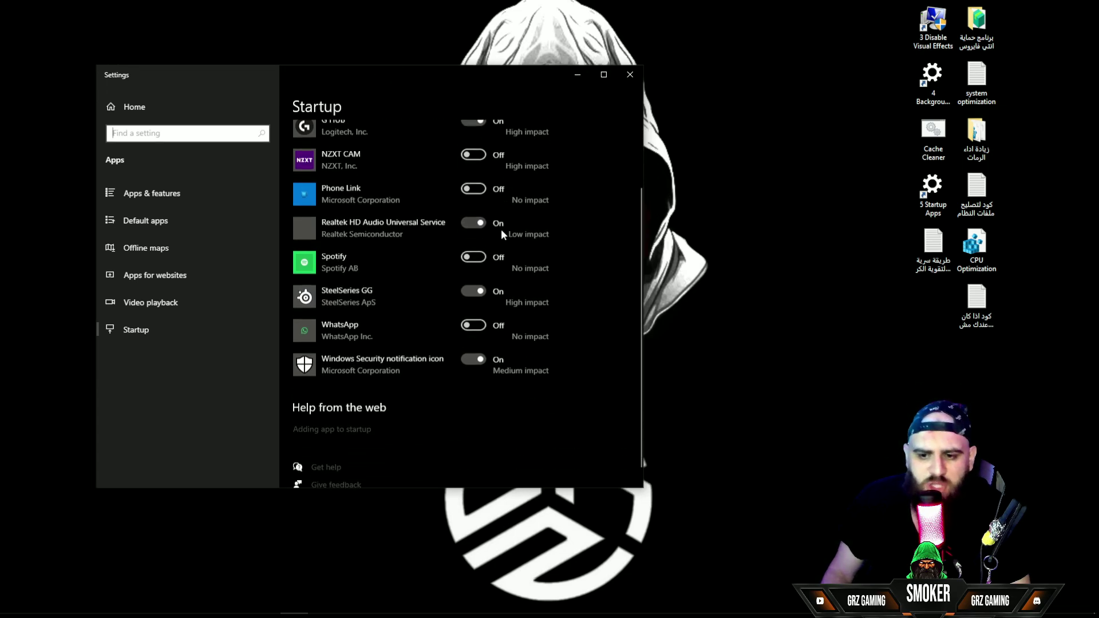
pyautogui.scroll(2, 482, 257)
pyautogui.scroll(-2, 482, 276)
pyautogui.scroll(2, 479, 281)
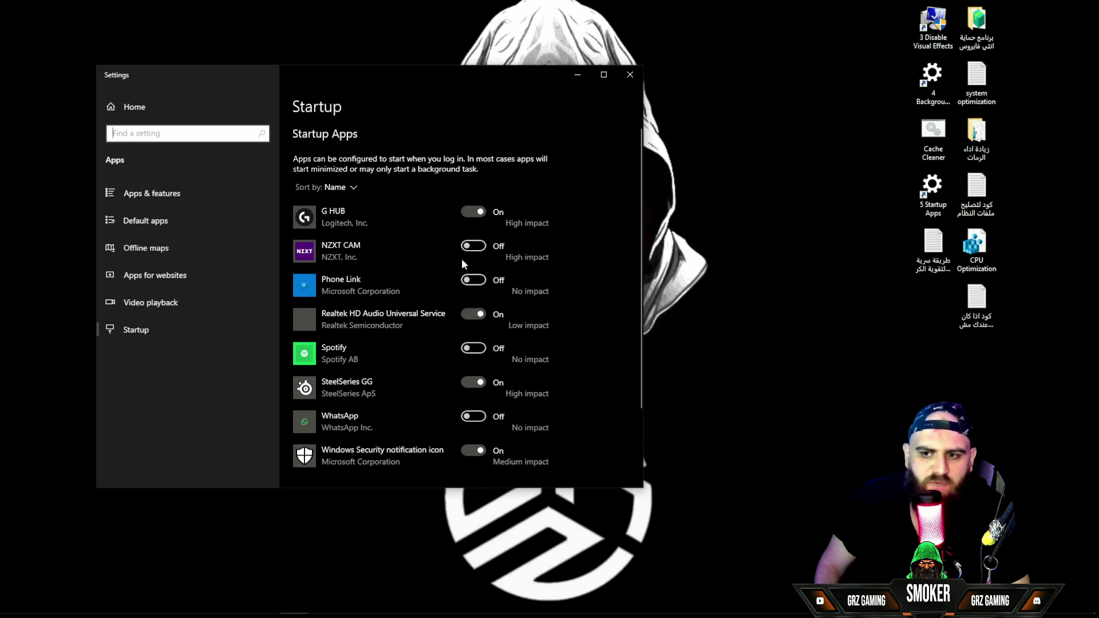
pyautogui.scroll(-1, 400, 292)
pyautogui.scroll(1, 360, 298)
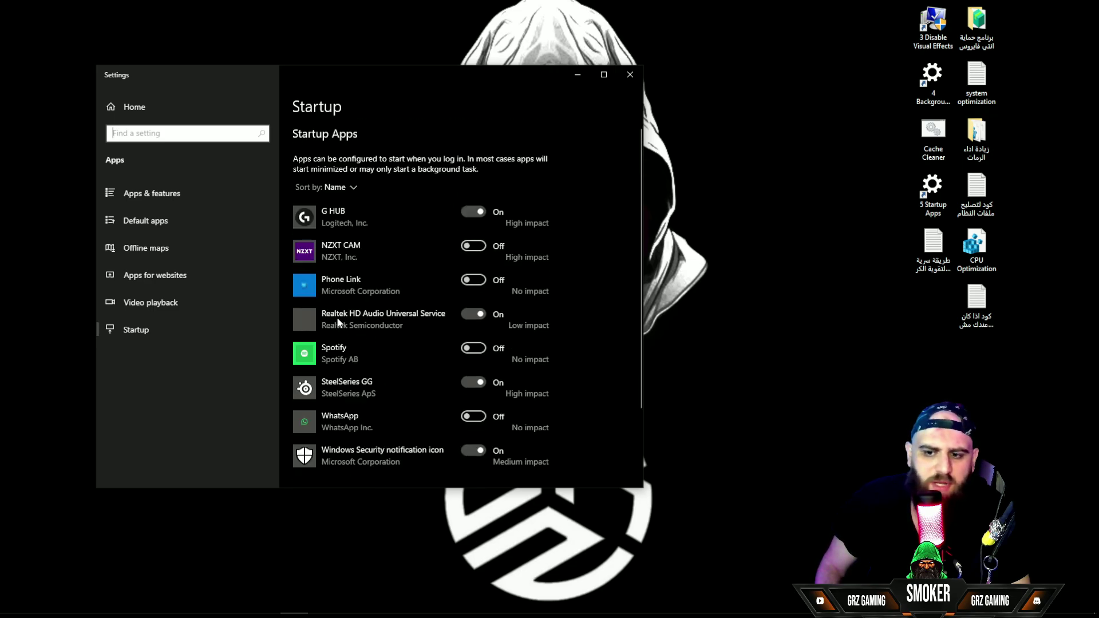
pyautogui.scroll(-2, 361, 453)
pyautogui.scroll(2, 360, 303)
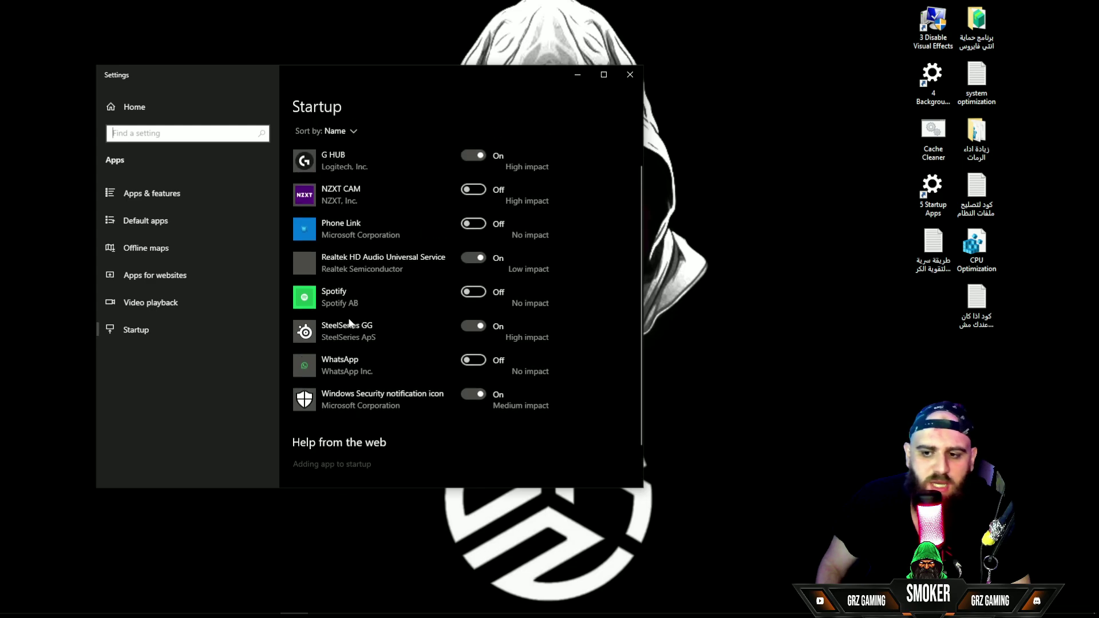
pyautogui.scroll(1, 355, 241)
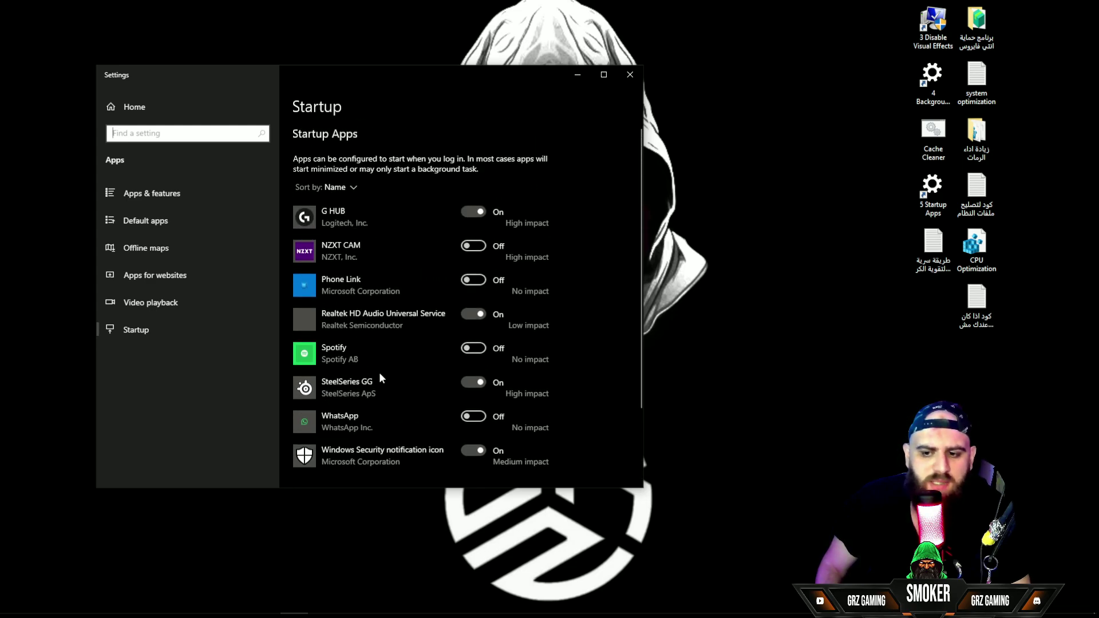
pyautogui.scroll(-1, 372, 358)
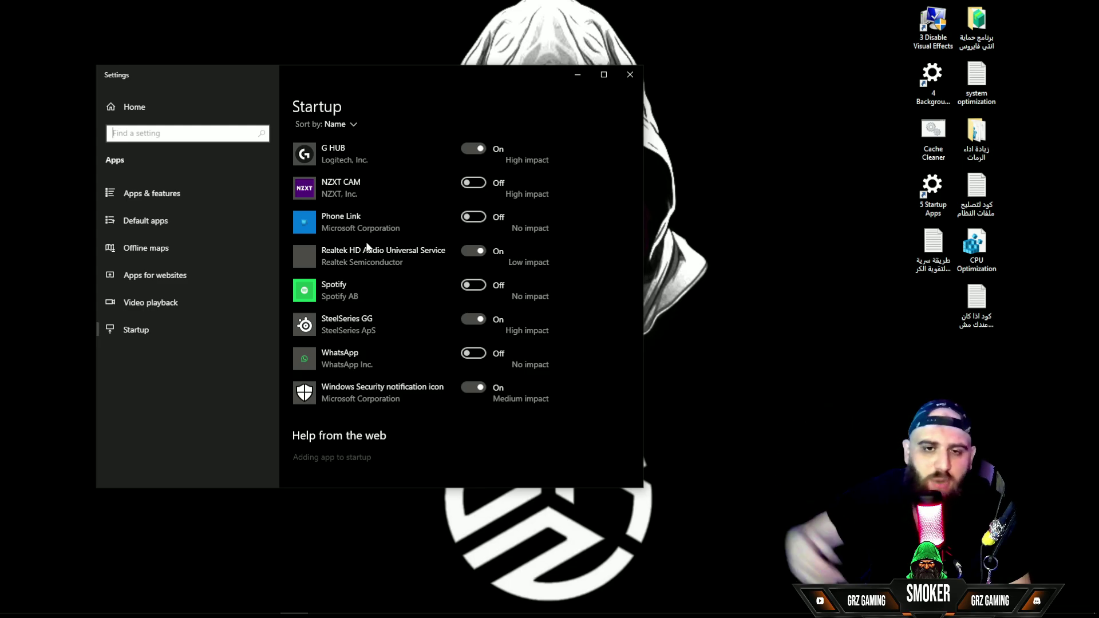
pyautogui.click(627, 76)
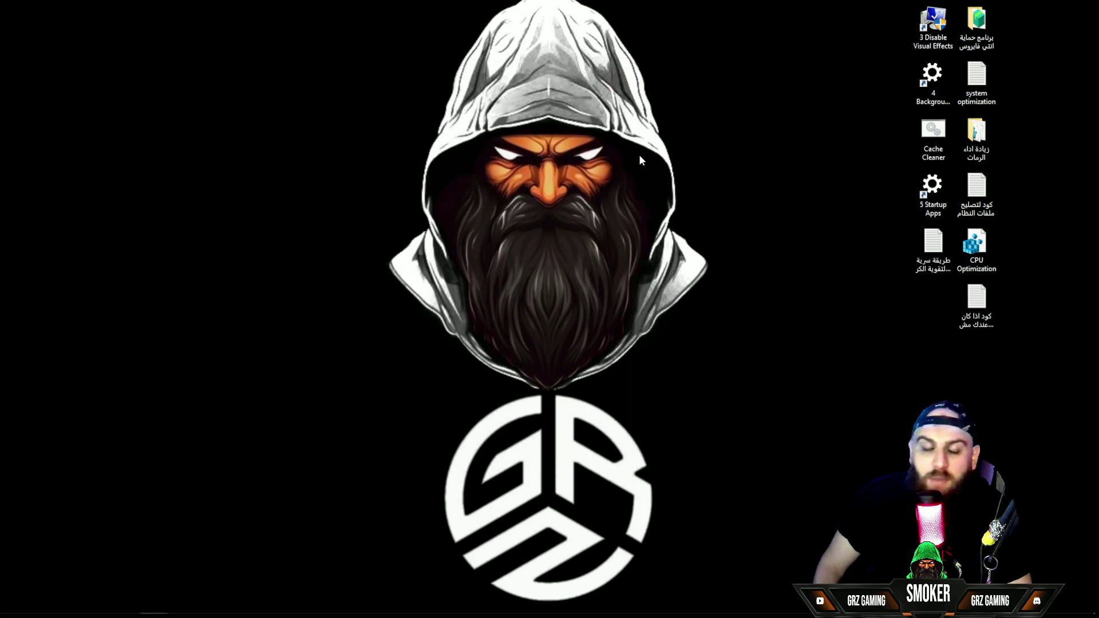
# Step: Open the Background apps privacy settings and turn on letting apps run in the background
pyautogui.doubleClick(932, 77)
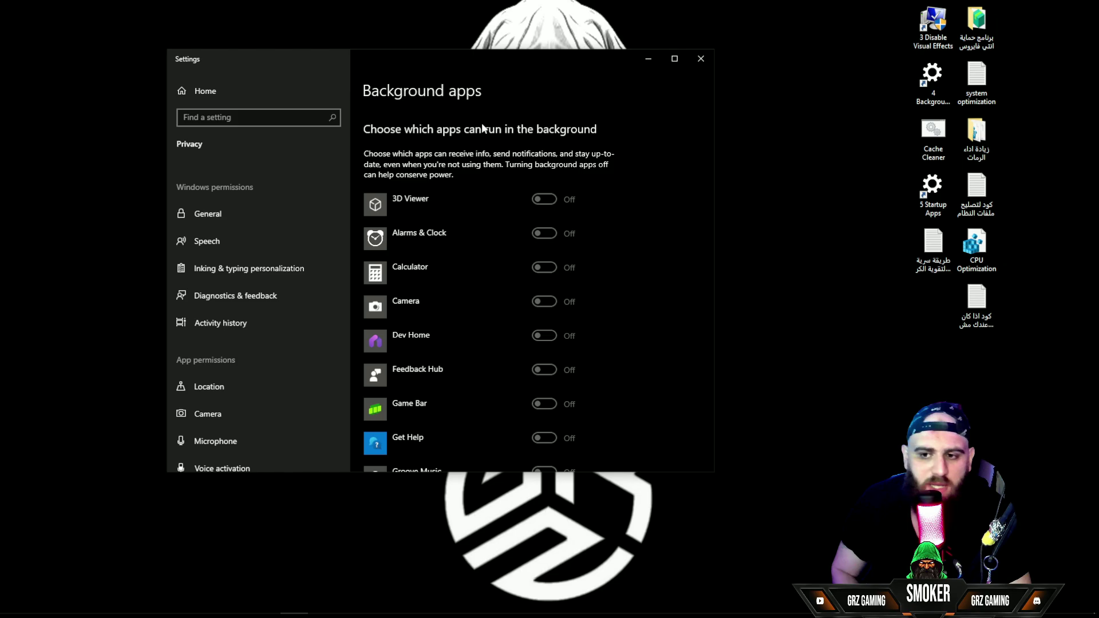
pyautogui.scroll(2, 538, 195)
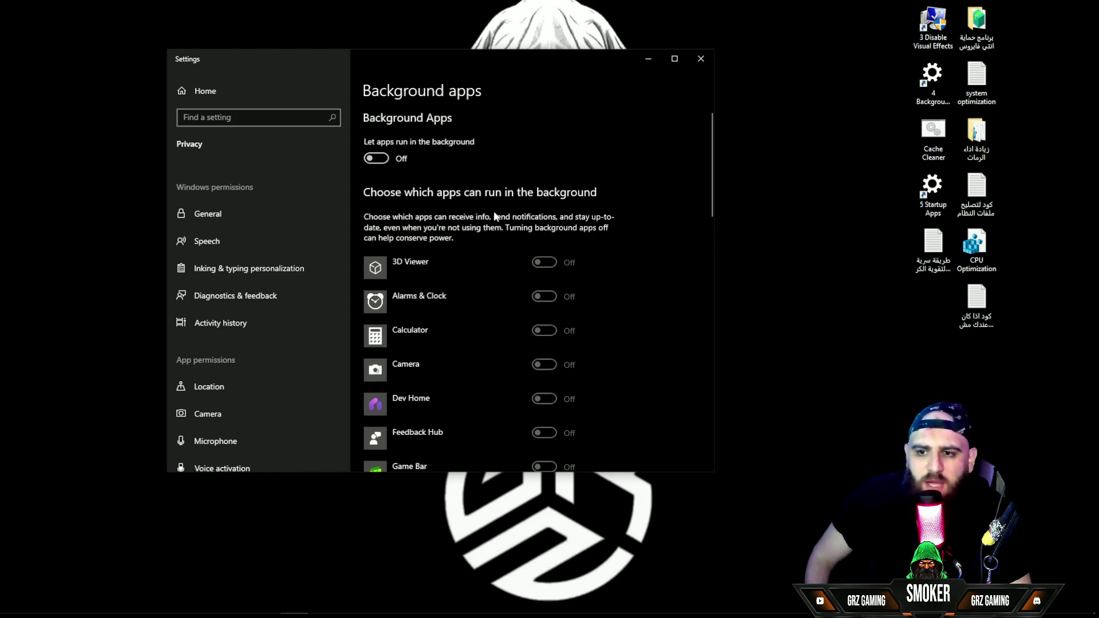
pyautogui.click(375, 159)
pyautogui.scroll(-4, 481, 229)
pyautogui.scroll(5, 471, 247)
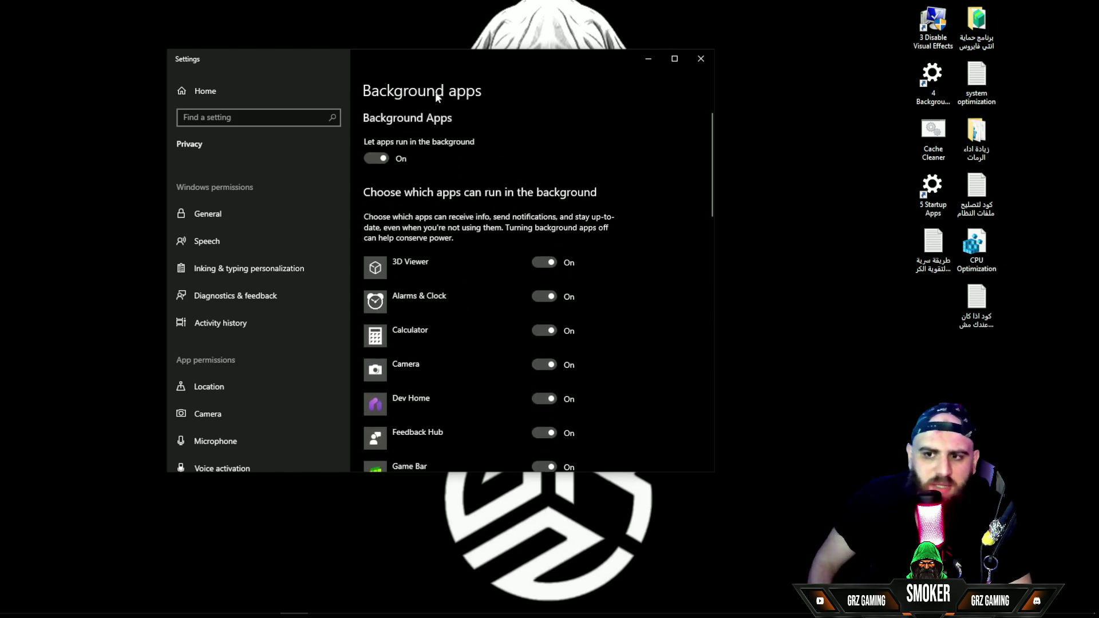
# Step: Turn off letting apps run in the background, check the per-app list, and close Settings
pyautogui.click(379, 159)
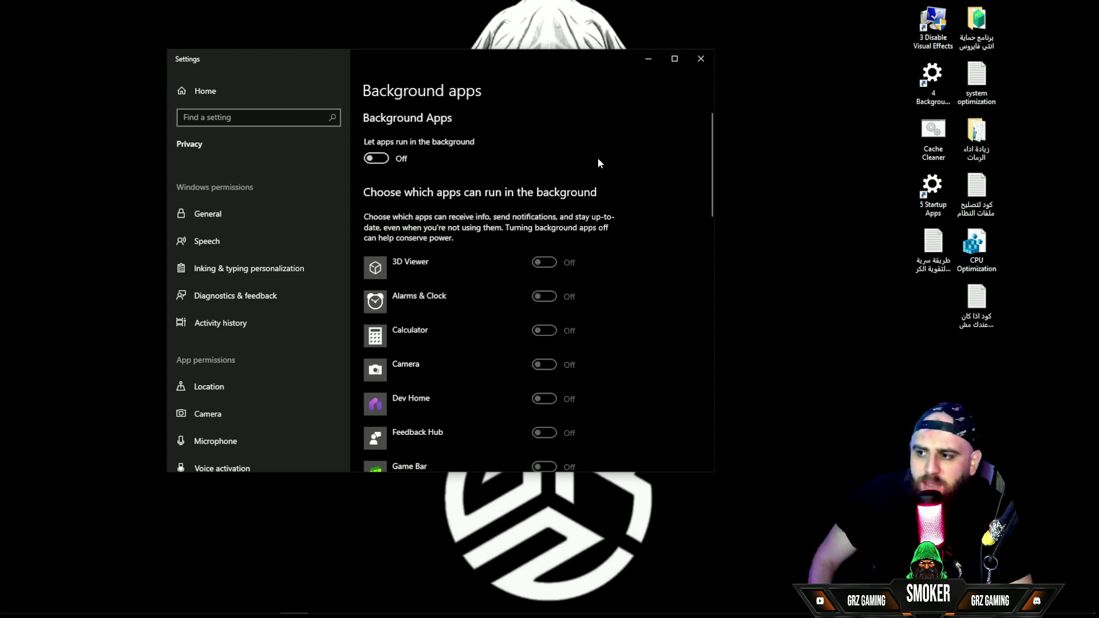
pyautogui.scroll(-12, 476, 218)
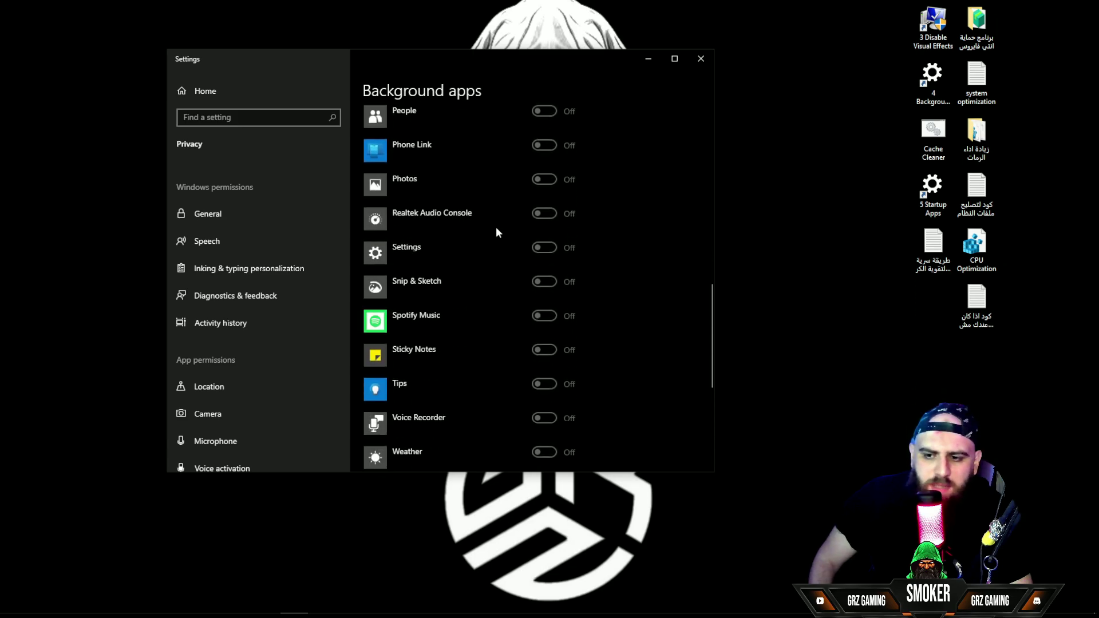
pyautogui.scroll(-5, 496, 227)
pyautogui.scroll(5, 497, 227)
pyautogui.click(701, 59)
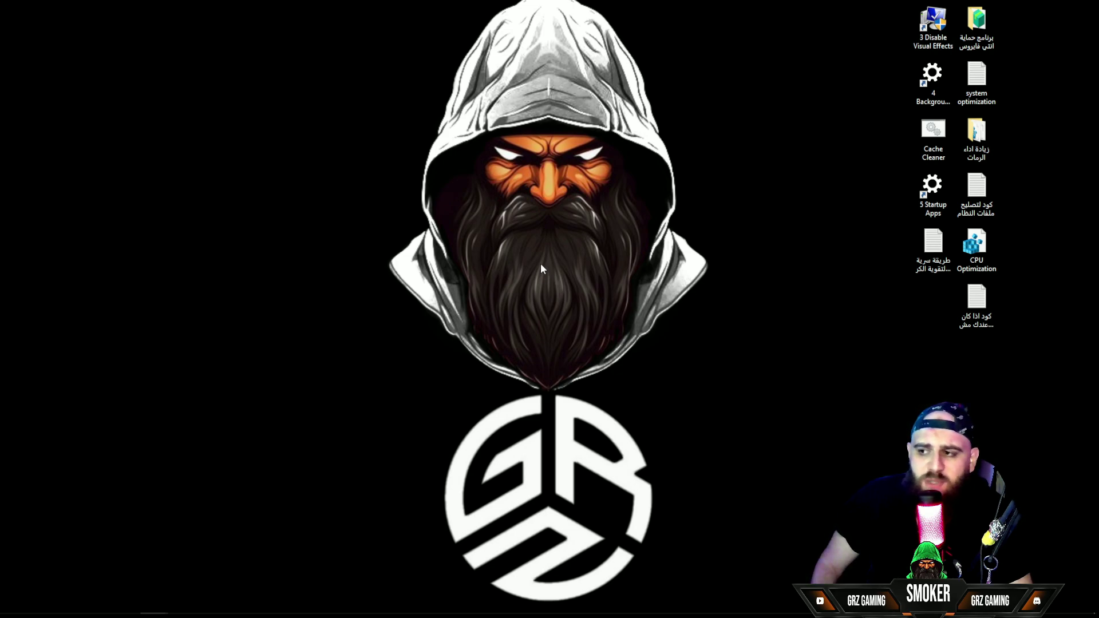
# Step: Move the Cache Cleaner script to the middle of the desktop and run it as administrator
pyautogui.moveTo(933, 133); pyautogui.dragTo(490, 135)
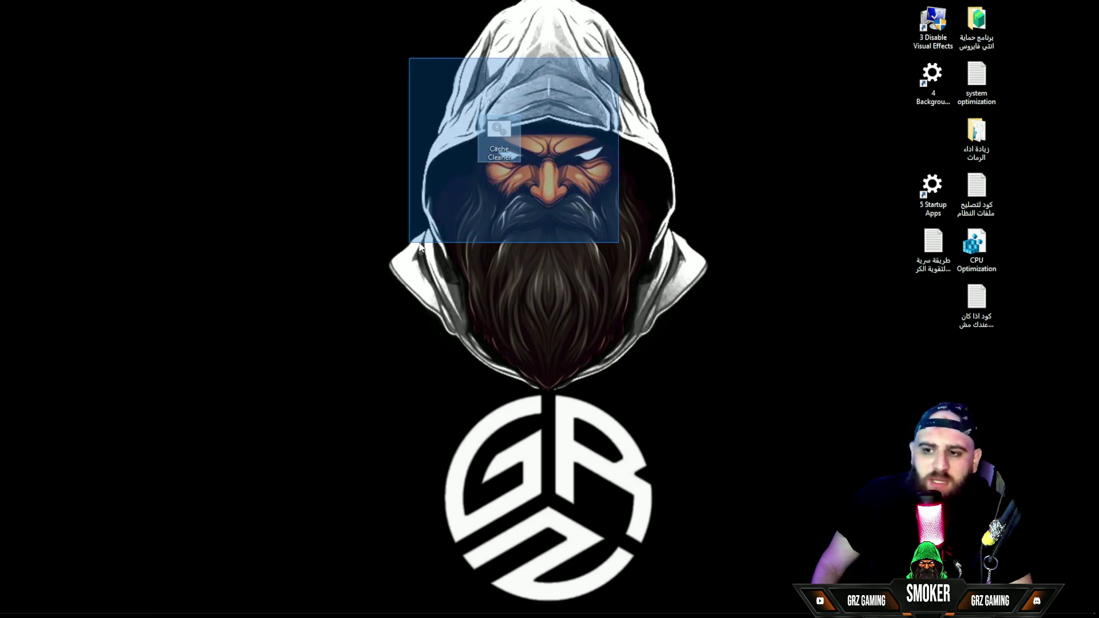
pyautogui.rightClick(490, 135)
pyautogui.click(516, 180)
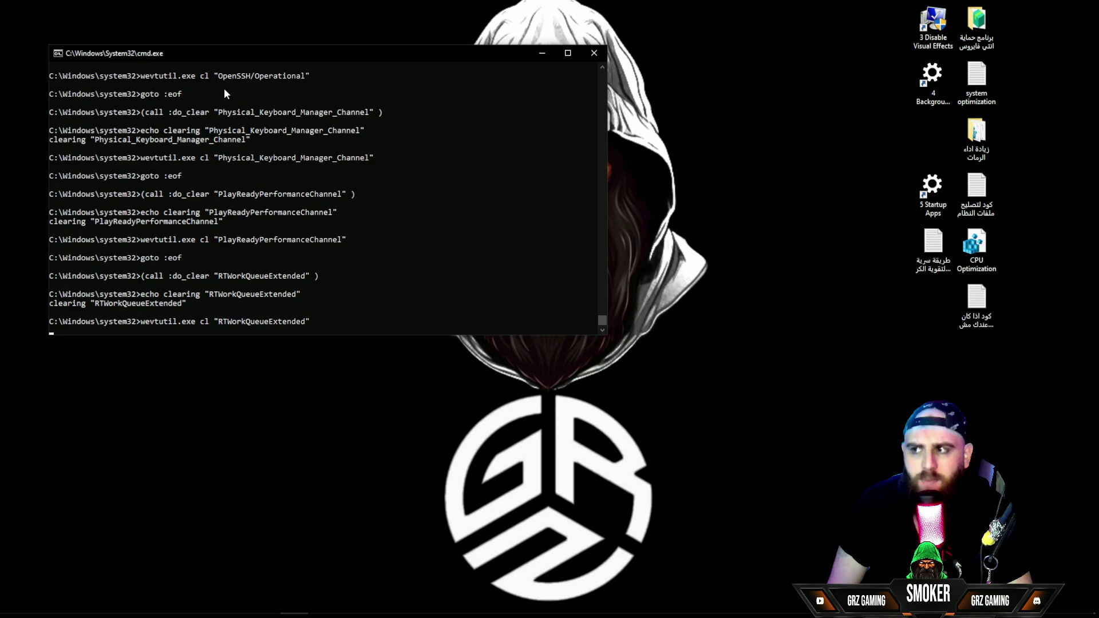
# Step: Move the CPU Optimization file onto the open desktop area, examine its registry entries in Notepad, and close it
pyautogui.moveTo(976, 246); pyautogui.dragTo(325, 137)
pyautogui.moveTo(433, 33); pyautogui.dragTo(304, 140)
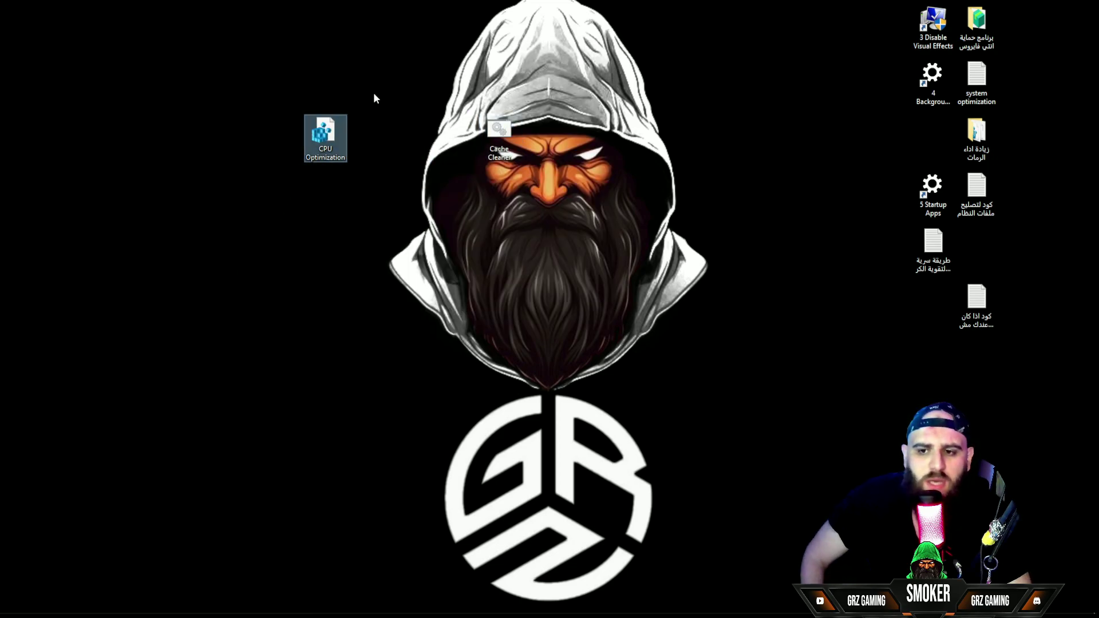
pyautogui.rightClick(329, 129)
pyautogui.click(343, 149)
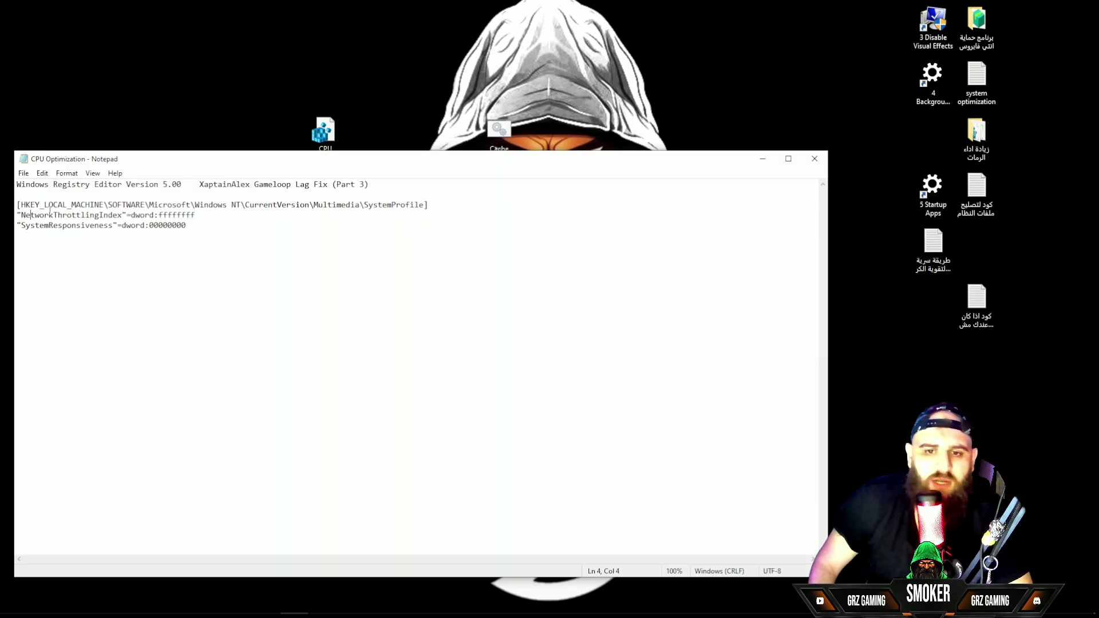
pyautogui.moveTo(74, 205); pyautogui.dragTo(230, 207)
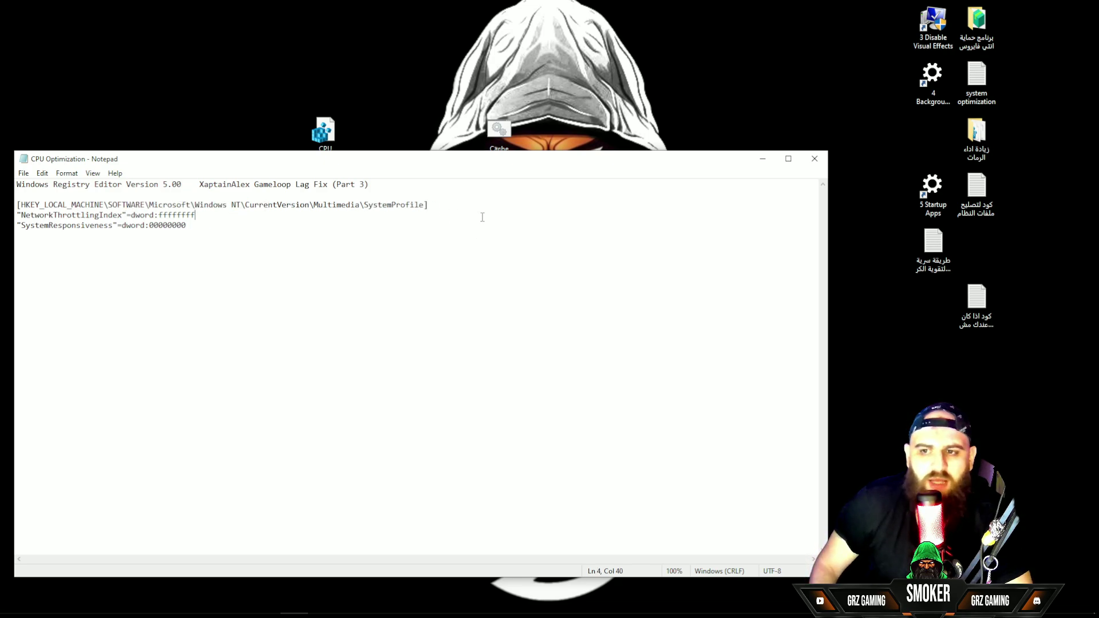
pyautogui.click(813, 157)
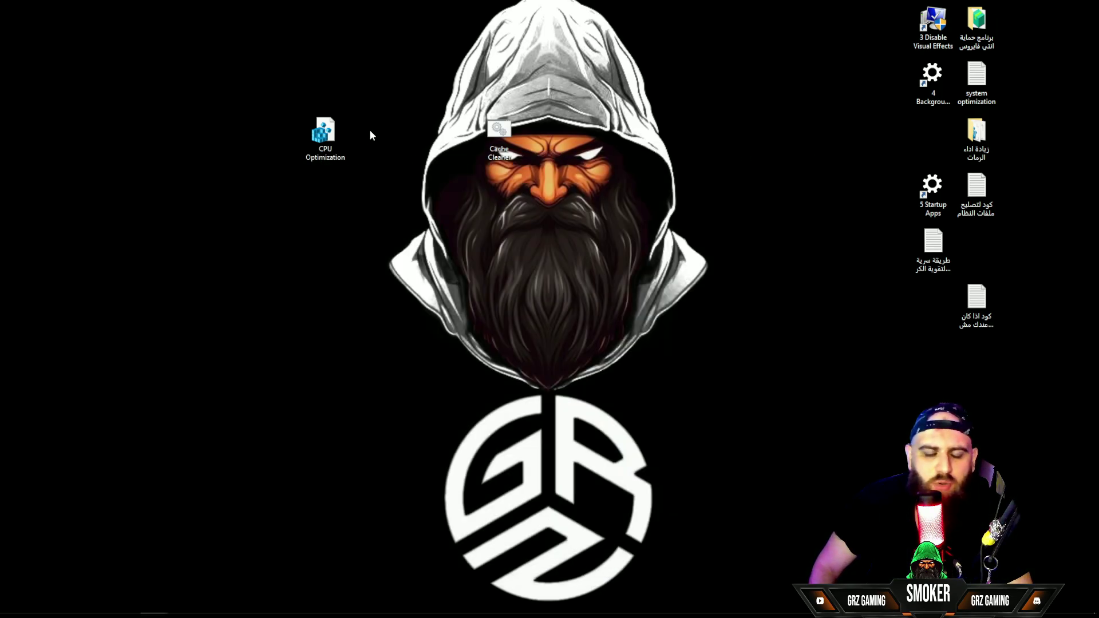
# Step: Merge the CPU Optimization file into the registry, and place its icon beside Cache Cleaner
pyautogui.doubleClick(323, 132)
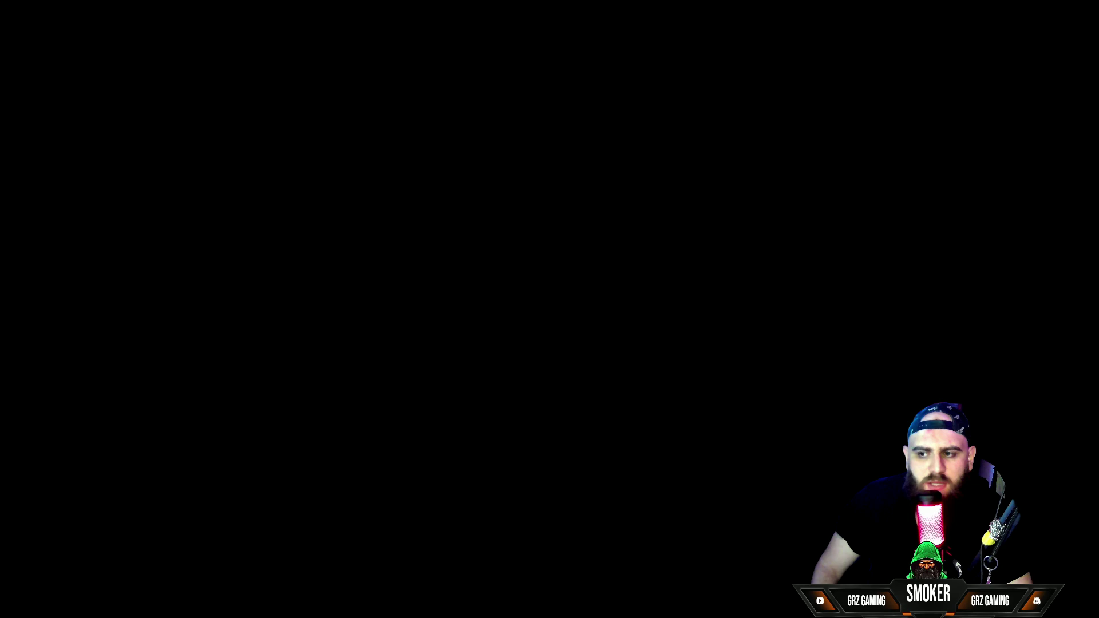
pyautogui.press('Return')
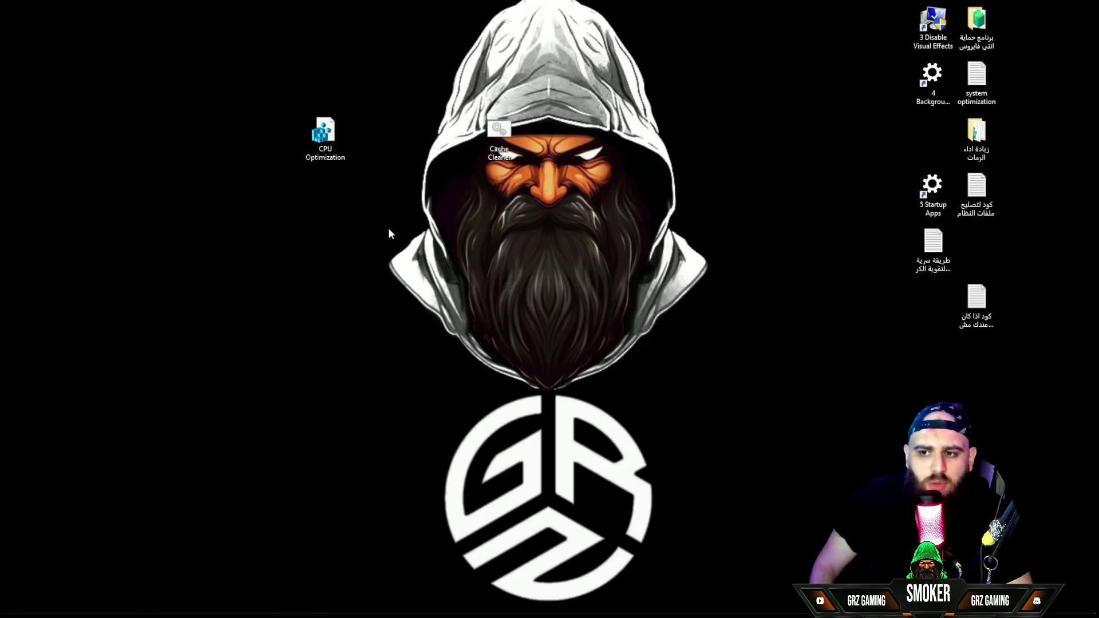
pyautogui.moveTo(324, 133); pyautogui.dragTo(542, 138)
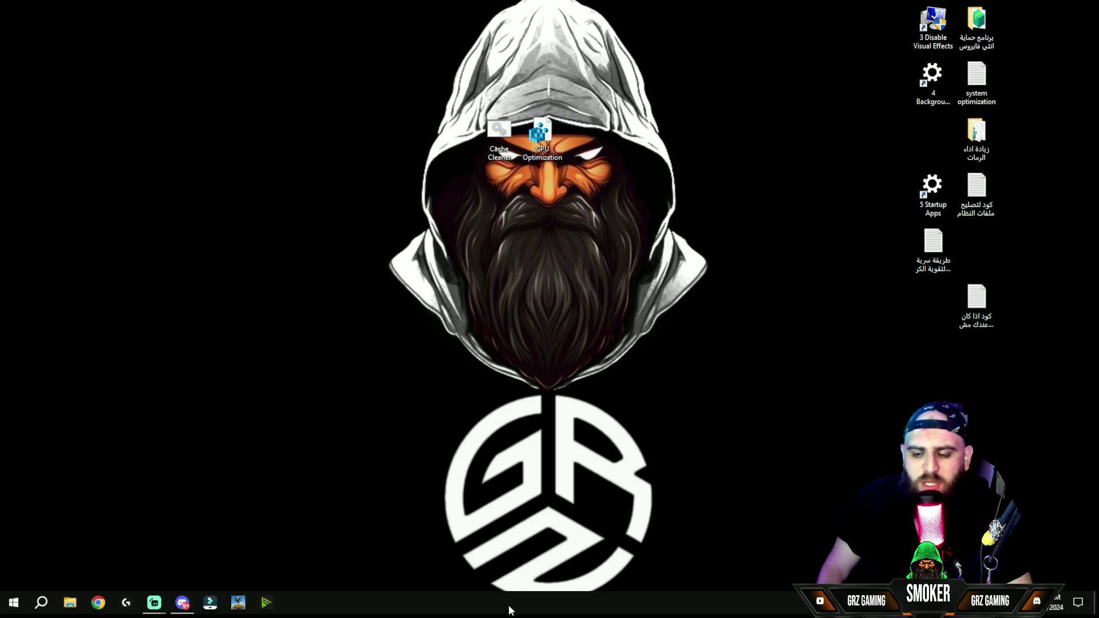